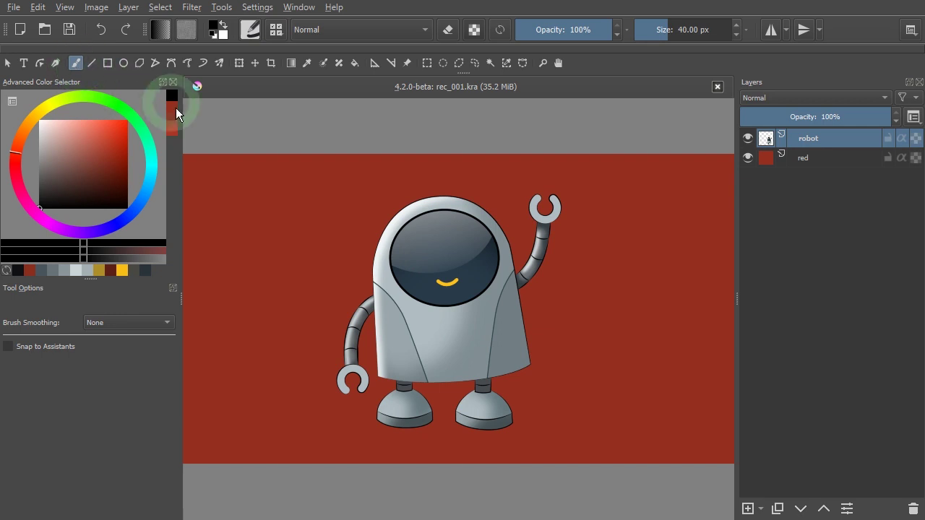
Browse the 25 px, blue pencil and 506 px airbrush presets, then settle on the second eraser preset
{"action": "left_click", "coordinate": [276, 29]}
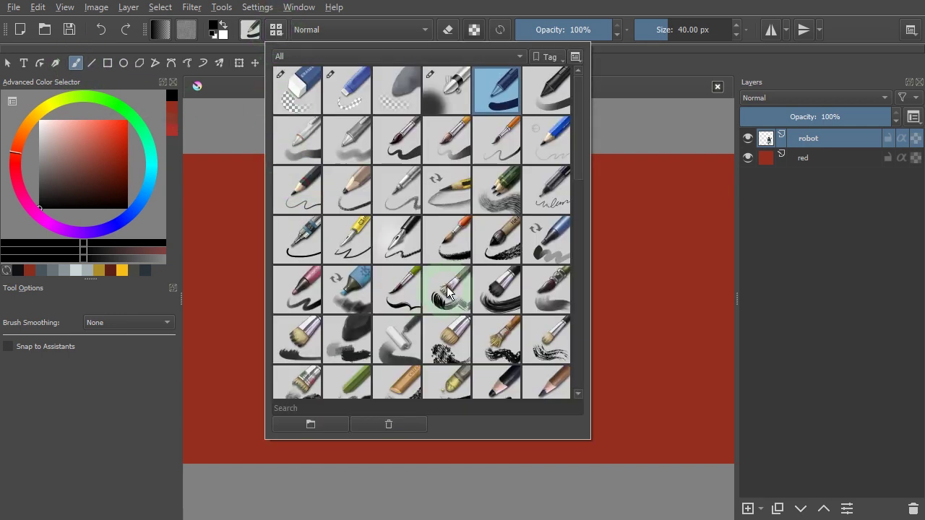
{"action": "left_click", "coordinate": [443, 244]}
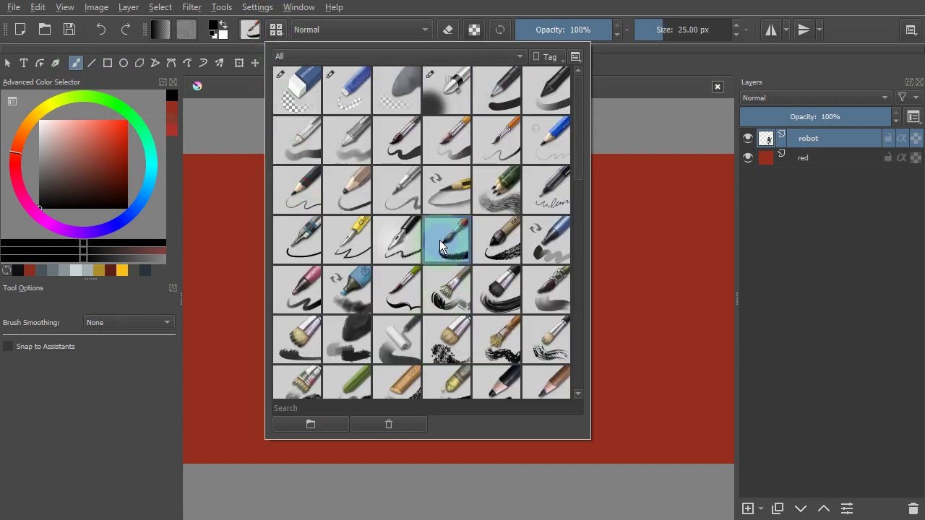
{"action": "left_click", "coordinate": [547, 152]}
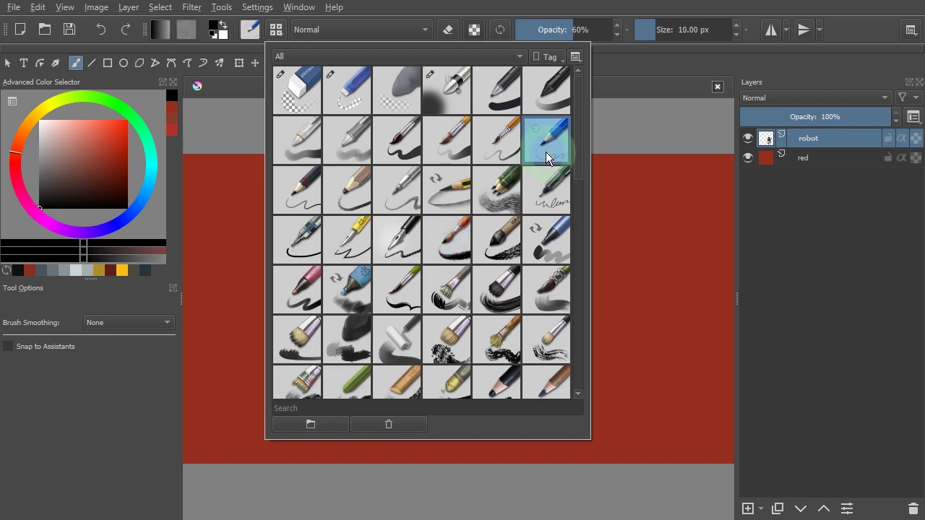
{"action": "left_click", "coordinate": [444, 99]}
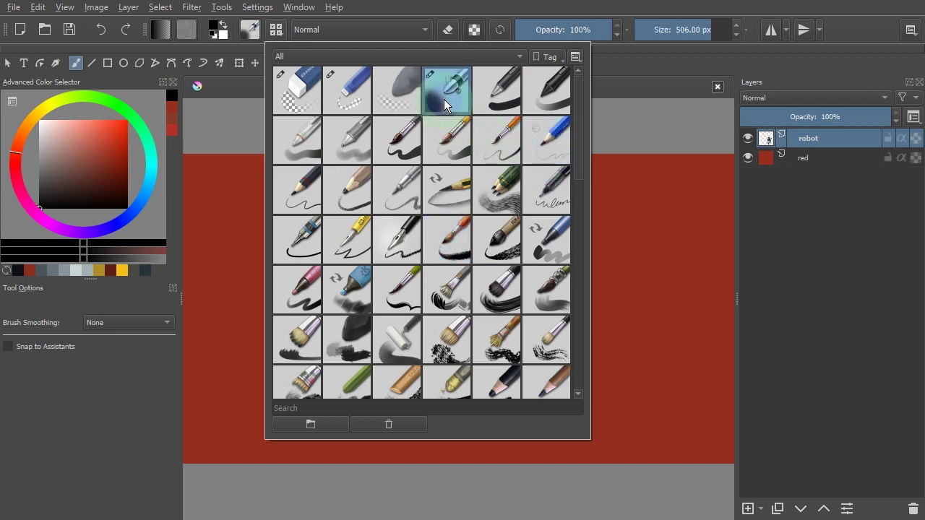
{"action": "left_click", "coordinate": [300, 95]}
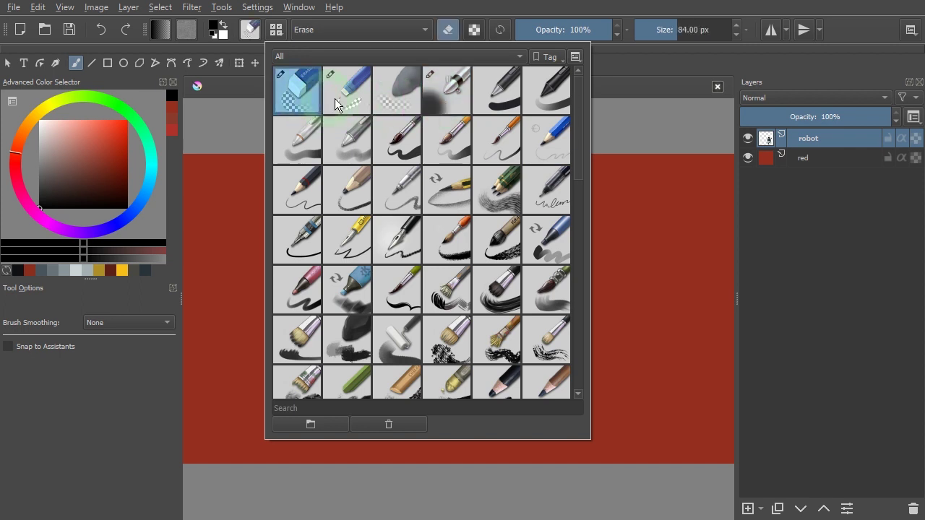
{"action": "left_click", "coordinate": [349, 98]}
{"action": "left_click", "coordinate": [398, 99]}
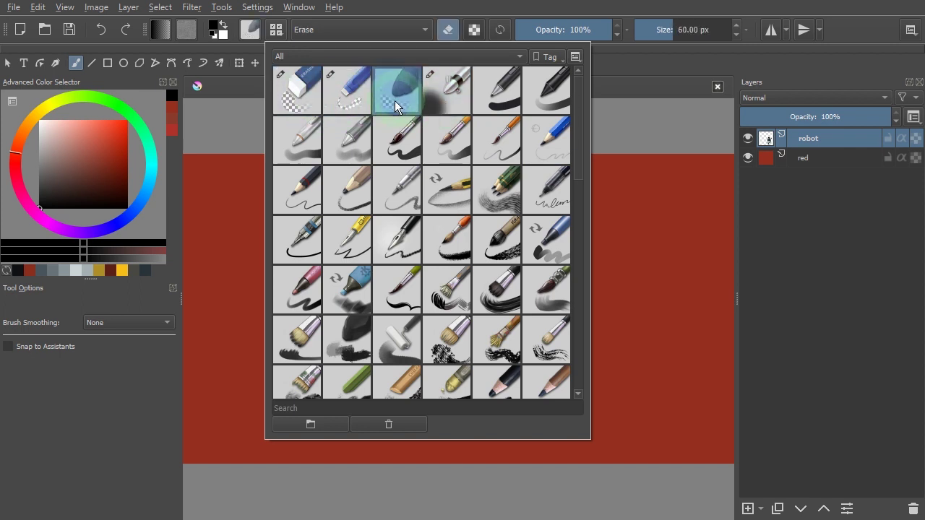
{"action": "left_click", "coordinate": [353, 95]}
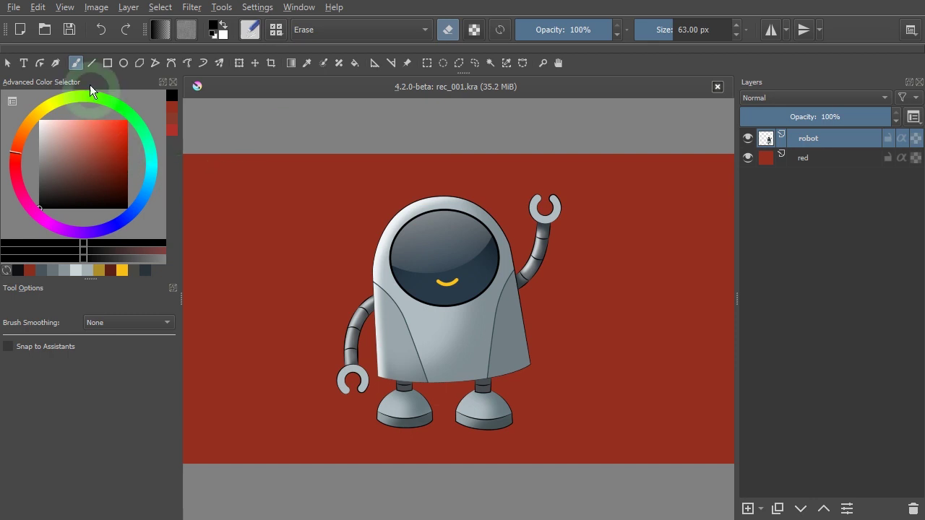
Select the first eraser preset from the Brush Presets list
{"action": "left_click", "coordinate": [76, 63]}
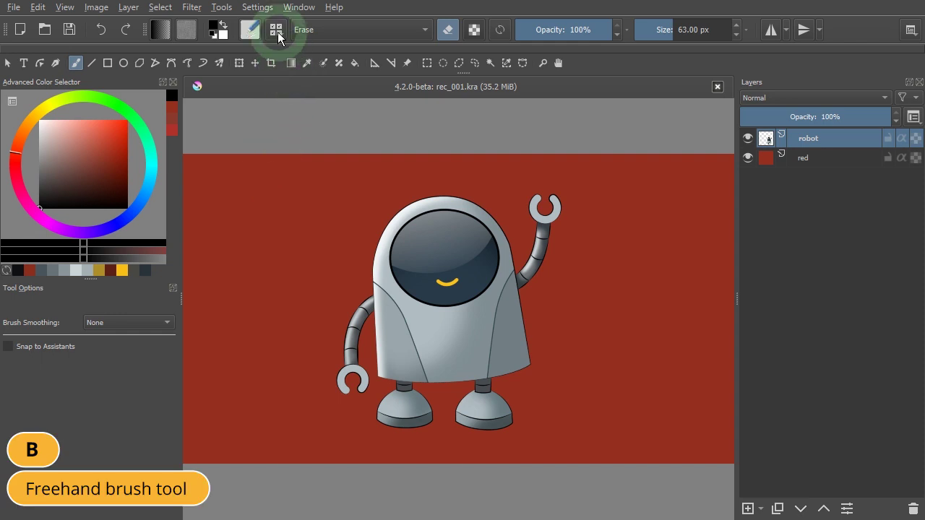
{"action": "left_click", "coordinate": [276, 31]}
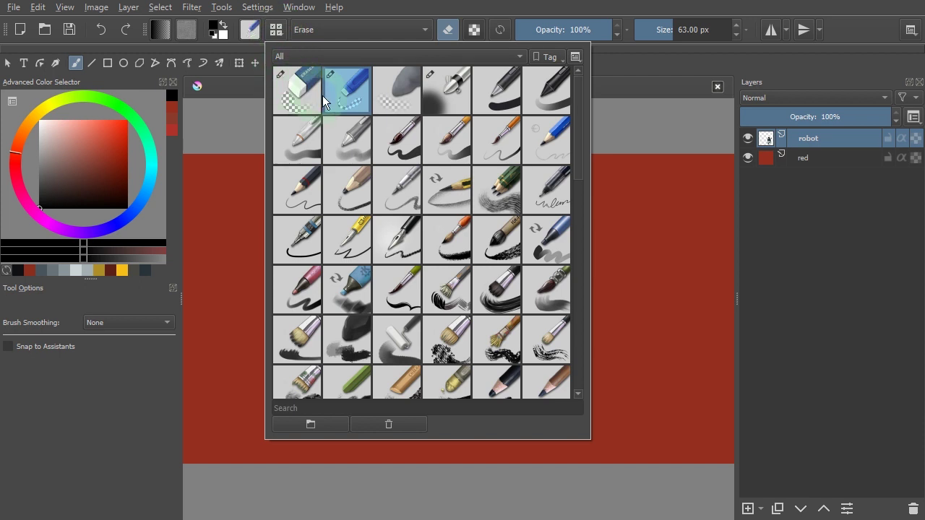
{"action": "left_click", "coordinate": [386, 93]}
{"action": "left_click", "coordinate": [317, 104]}
{"action": "left_click", "coordinate": [299, 93]}
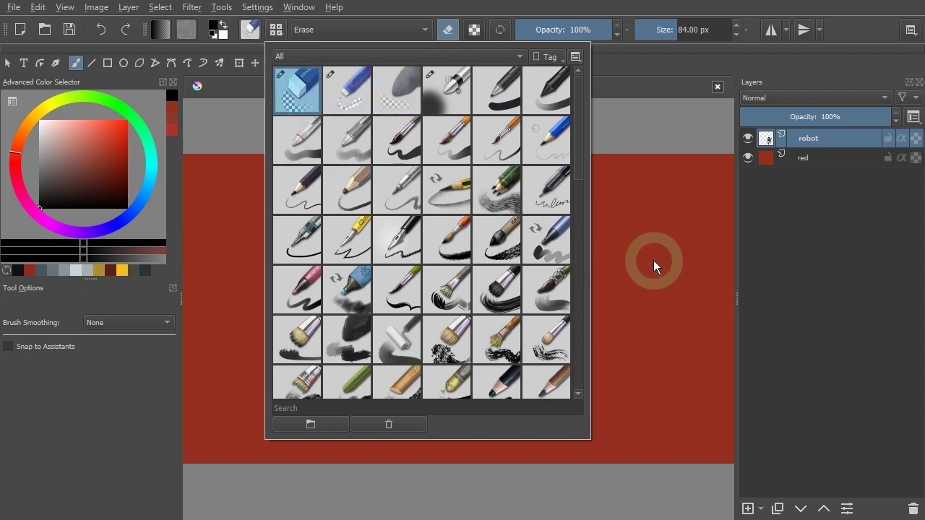
Erase zig-zag bands across the robot's head and body, then undo them
{"action": "left_click", "coordinate": [653, 267]}
{"action": "mouse_move", "coordinate": [336, 268]}
{"action": "left_mouse_down"}
{"action": "mouse_move", "coordinate": [372, 284]}
{"action": "mouse_move", "coordinate": [550, 273]}
{"action": "mouse_move", "coordinate": [558, 337]}
{"action": "mouse_move", "coordinate": [371, 384]}
{"action": "left_mouse_up"}
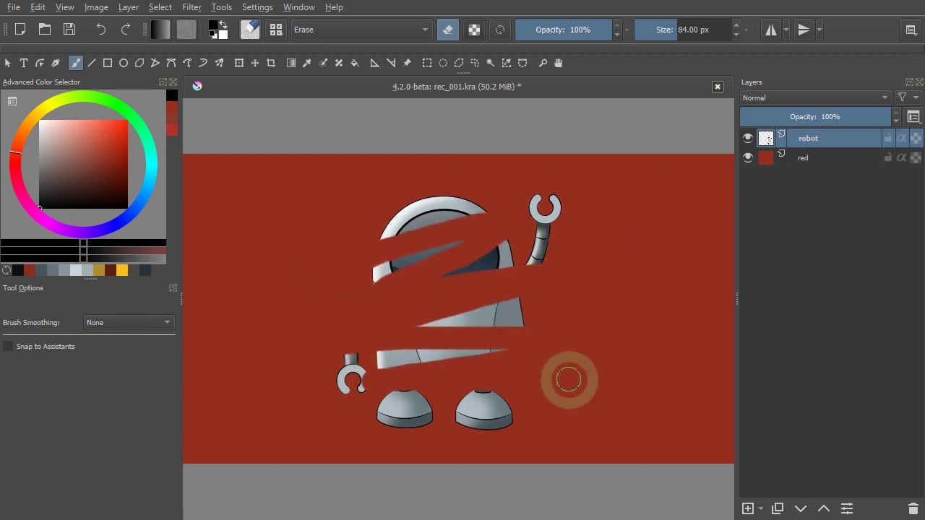
{"action": "key", "text": "ctrl+z"}
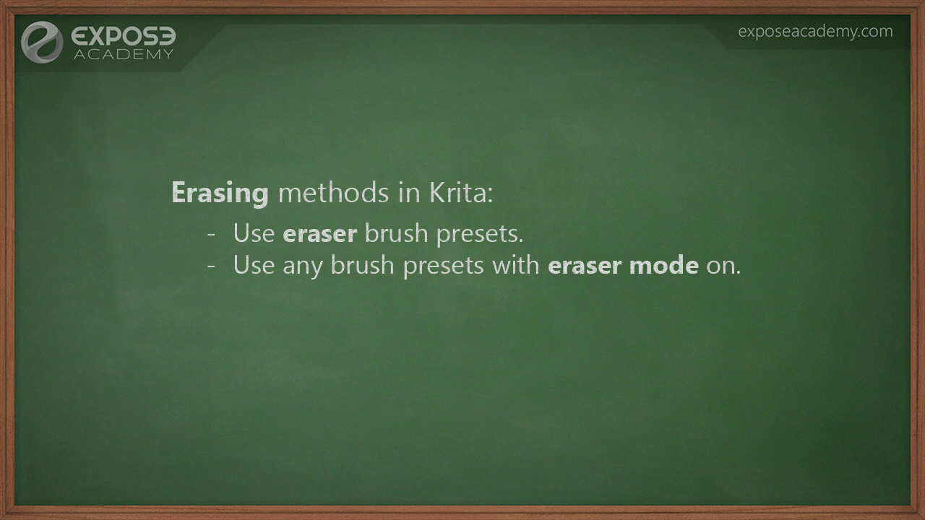
{"action": "left_click", "coordinate": [449, 29]}
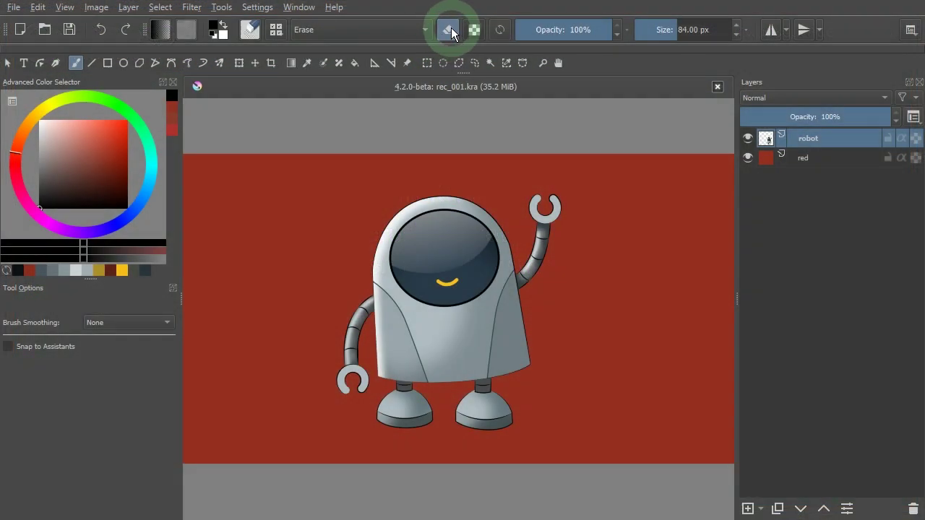
{"action": "left_click", "coordinate": [475, 139]}
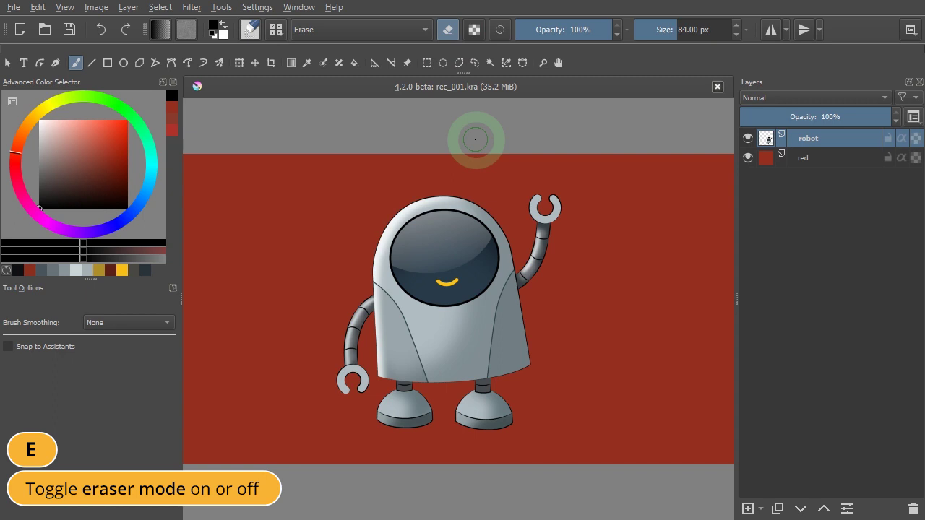
{"action": "left_click", "coordinate": [448, 30]}
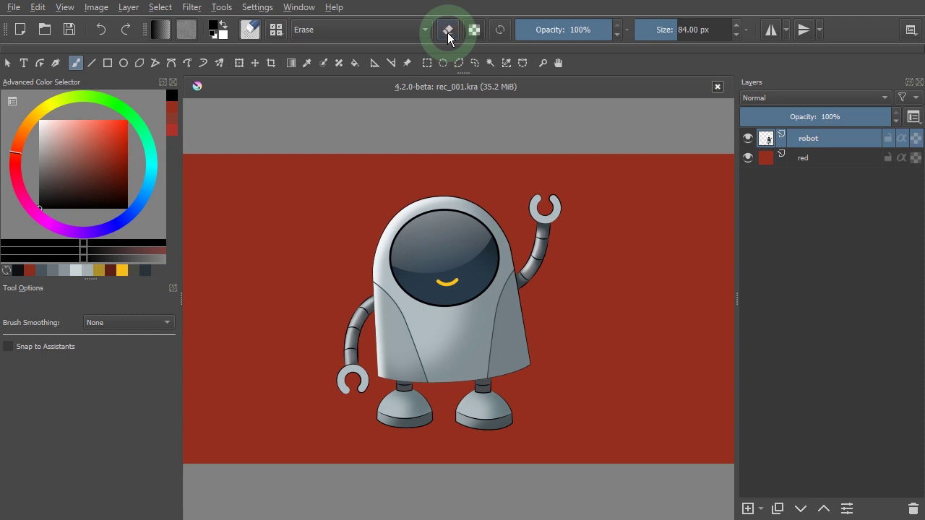
Choose the 506 px airbrush preset and paint a soft black stroke across the robot's body
{"action": "left_click", "coordinate": [447, 32]}
{"action": "left_click", "coordinate": [276, 29]}
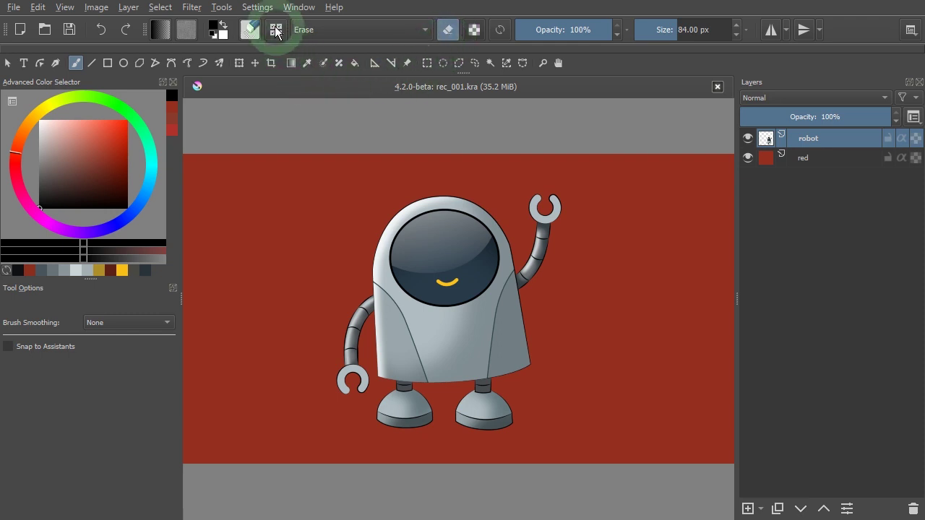
{"action": "left_click", "coordinate": [440, 94]}
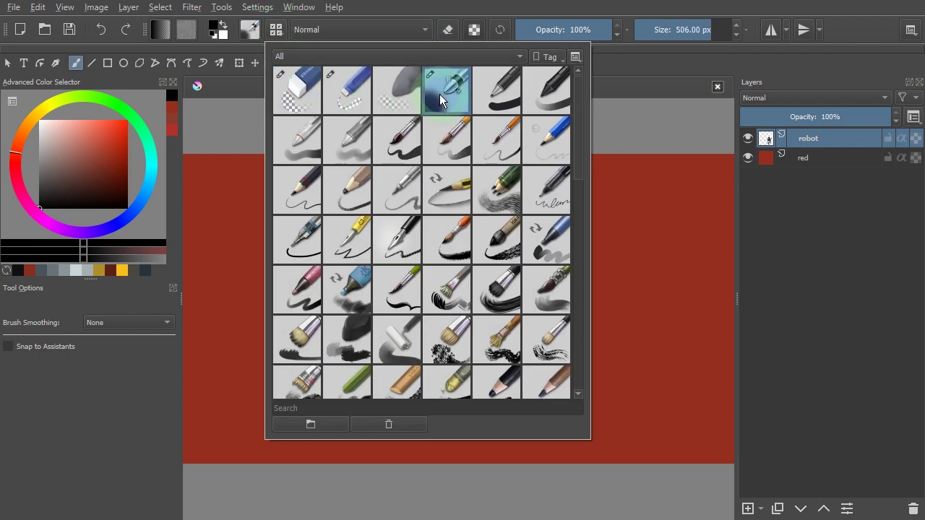
{"action": "left_click", "coordinate": [643, 216]}
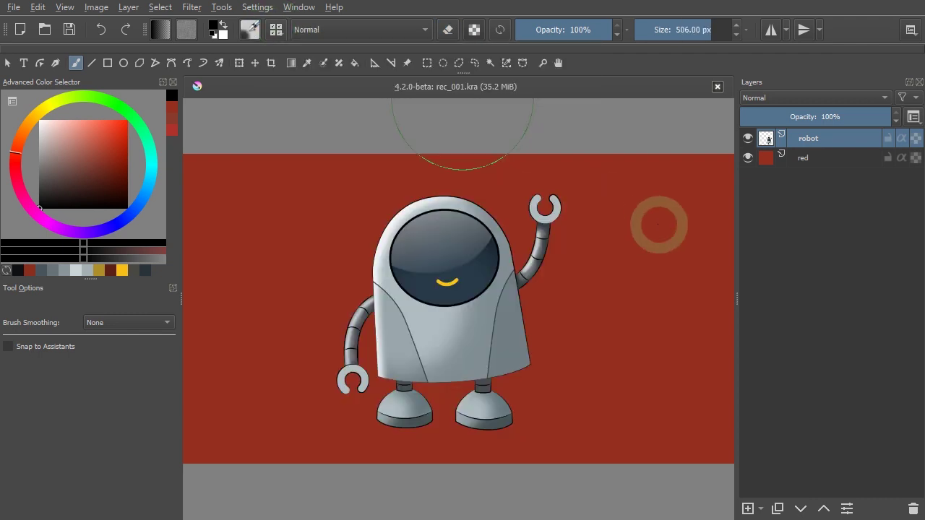
{"action": "left_click_drag", "start_coordinate": [526, 285], "coordinate": [572, 306]}
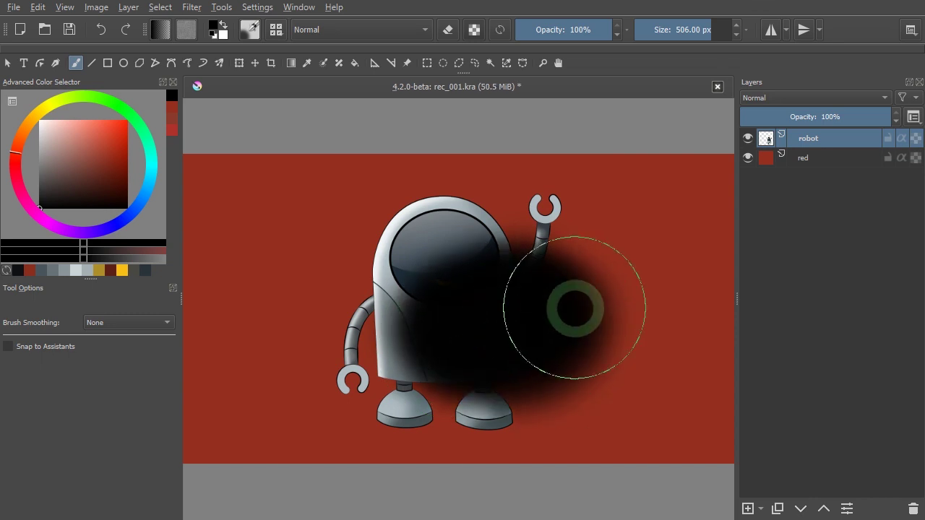
Turn on eraser mode, erase across the robot and stroke, then undo to restore it
{"action": "left_click", "coordinate": [449, 30]}
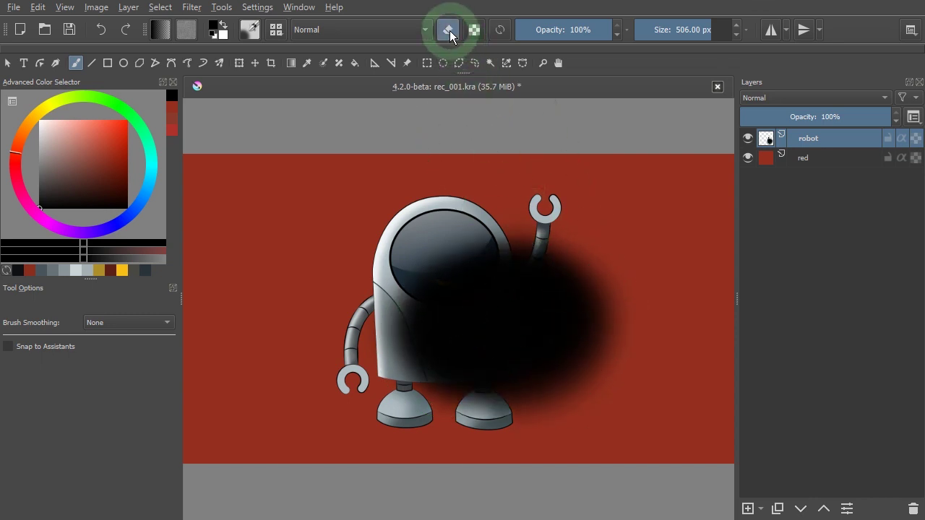
{"action": "mouse_move", "coordinate": [326, 242]}
{"action": "left_mouse_down"}
{"action": "mouse_move", "coordinate": [444, 207]}
{"action": "mouse_move", "coordinate": [248, 331]}
{"action": "mouse_move", "coordinate": [489, 355]}
{"action": "mouse_move", "coordinate": [493, 328]}
{"action": "mouse_move", "coordinate": [415, 224]}
{"action": "mouse_move", "coordinate": [619, 251]}
{"action": "mouse_move", "coordinate": [600, 250]}
{"action": "left_mouse_up"}
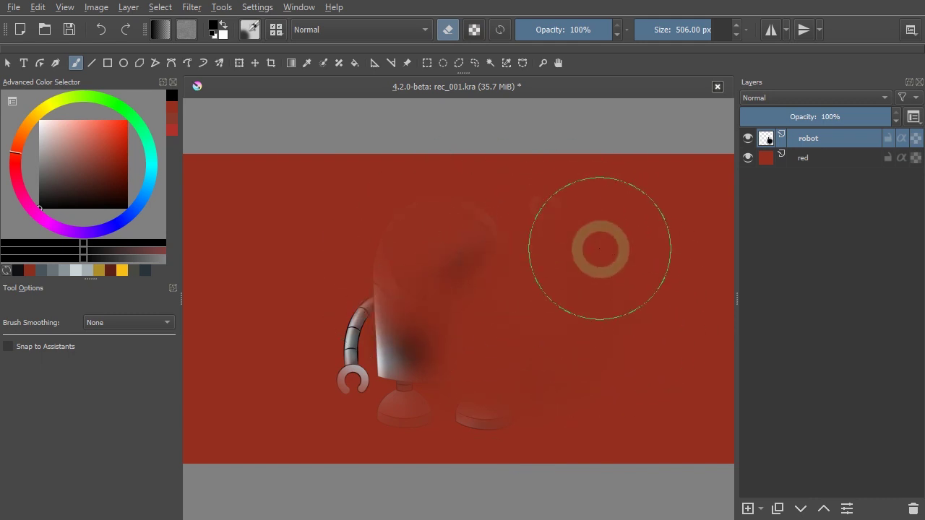
{"action": "key", "text": "ctrl+z"}
{"action": "key", "text": "ctrl+z"}
{"action": "key", "text": "ctrl+z"}
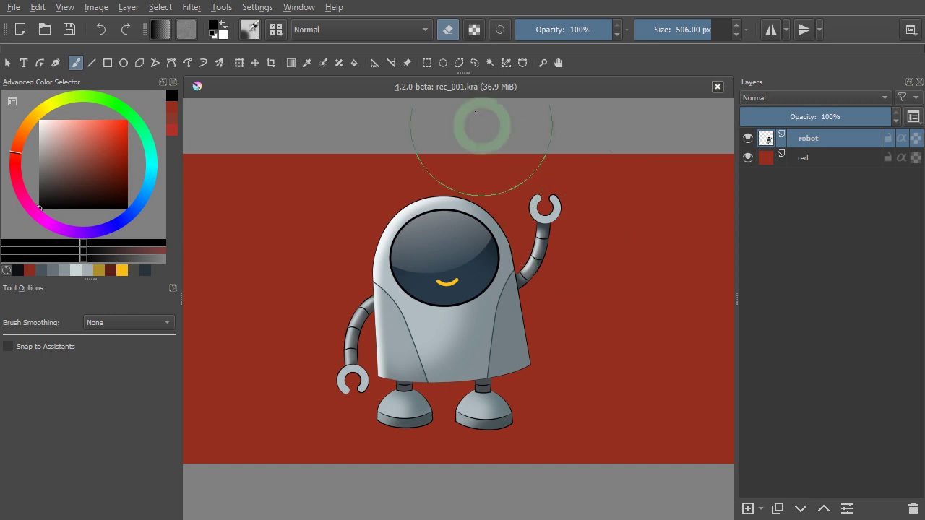
Turn eraser mode off and switch back to the Eraser_Circle preset
{"action": "left_click", "coordinate": [452, 27]}
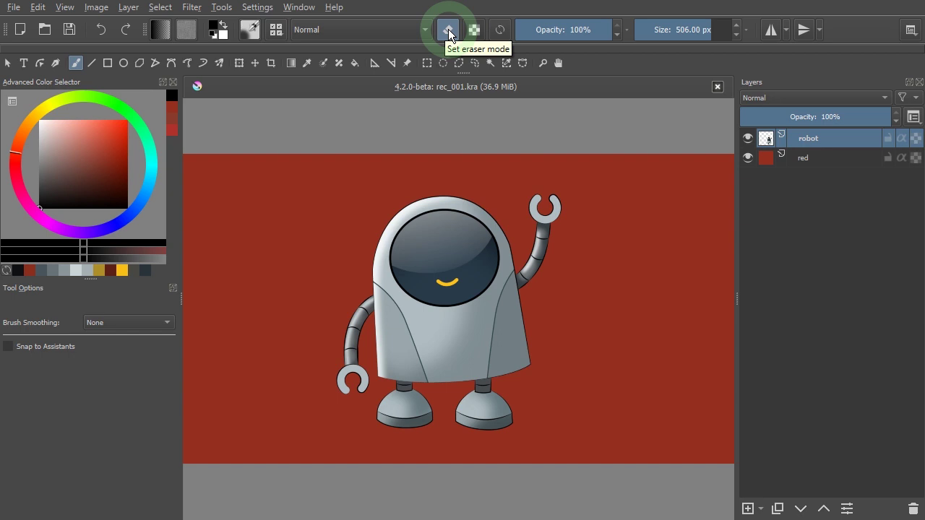
{"action": "left_click", "coordinate": [277, 30]}
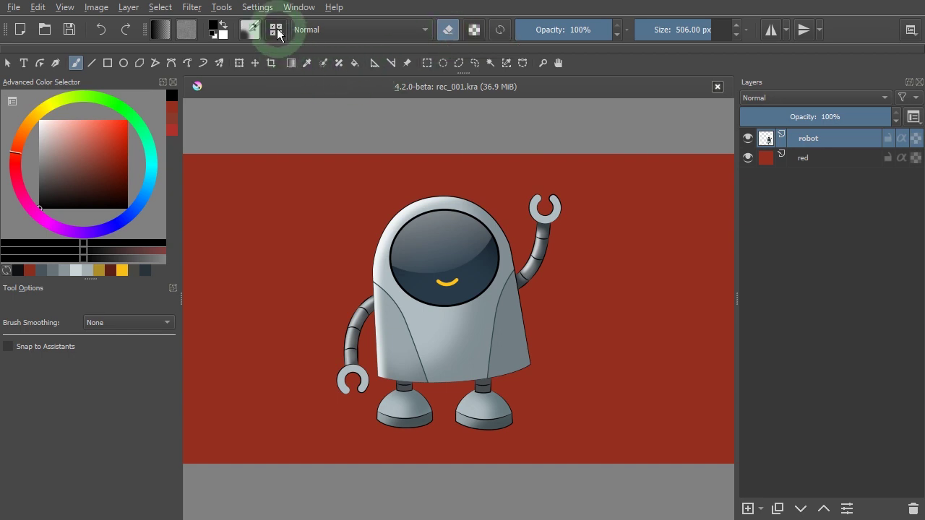
{"action": "left_click", "coordinate": [295, 83]}
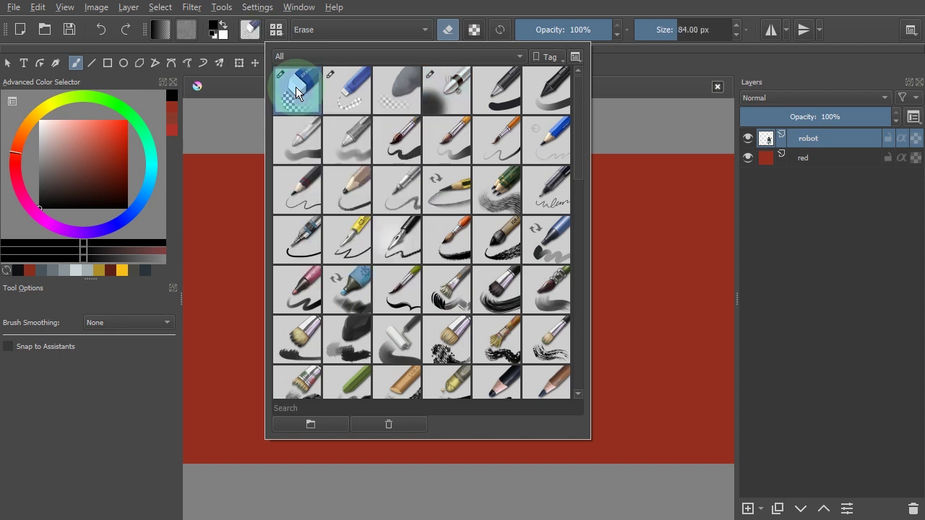
Erase zigzag bands through the robot with the Eraser_Circle brush in eraser mode, then undo
{"action": "left_click", "coordinate": [631, 221]}
{"action": "left_click", "coordinate": [448, 30]}
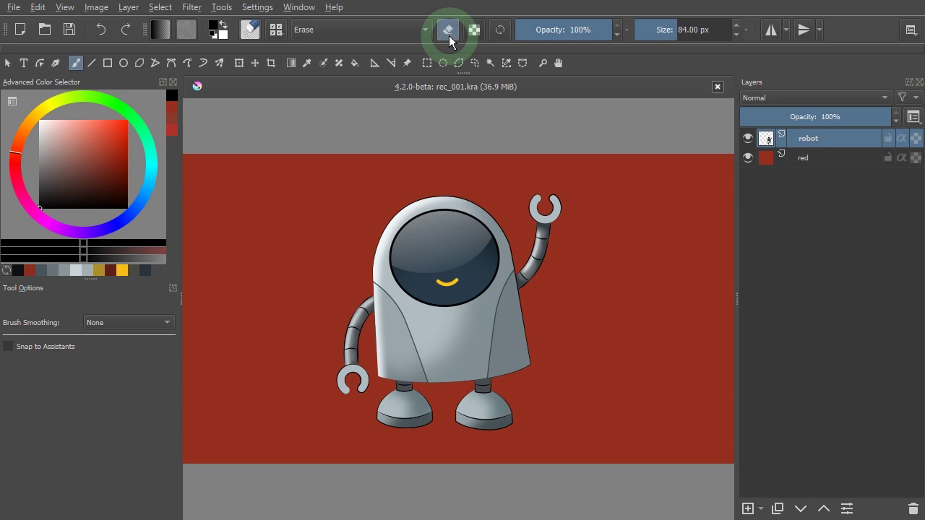
{"action": "mouse_move", "coordinate": [364, 224]}
{"action": "left_mouse_down"}
{"action": "mouse_move", "coordinate": [368, 279]}
{"action": "mouse_move", "coordinate": [557, 314]}
{"action": "mouse_move", "coordinate": [444, 347]}
{"action": "mouse_move", "coordinate": [524, 368]}
{"action": "left_mouse_up"}
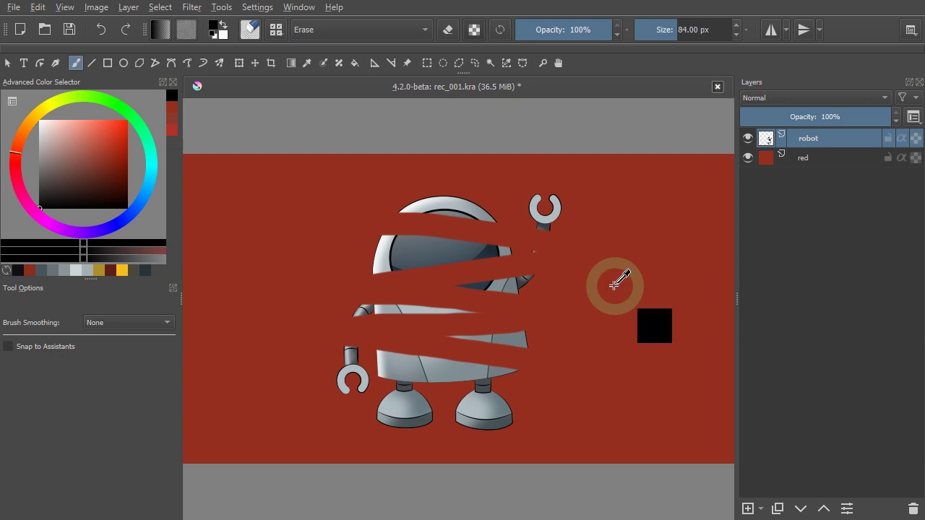
{"action": "key", "text": "ctrl+z"}
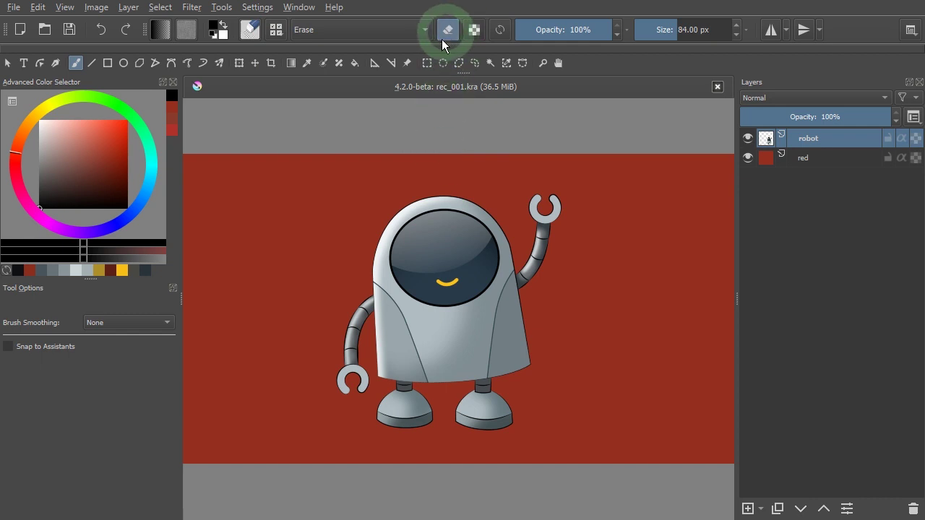
Erase rectangular blocks from the robot's head and across the visor and arm
{"action": "left_click", "coordinate": [107, 63]}
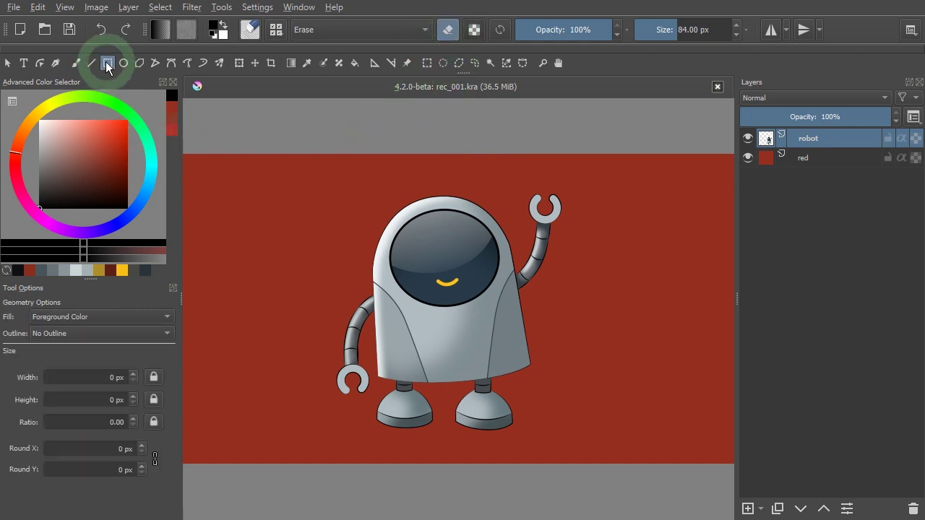
{"action": "left_click_drag", "start_coordinate": [311, 196], "coordinate": [425, 234]}
{"action": "left_click_drag", "start_coordinate": [569, 270], "coordinate": [424, 294]}
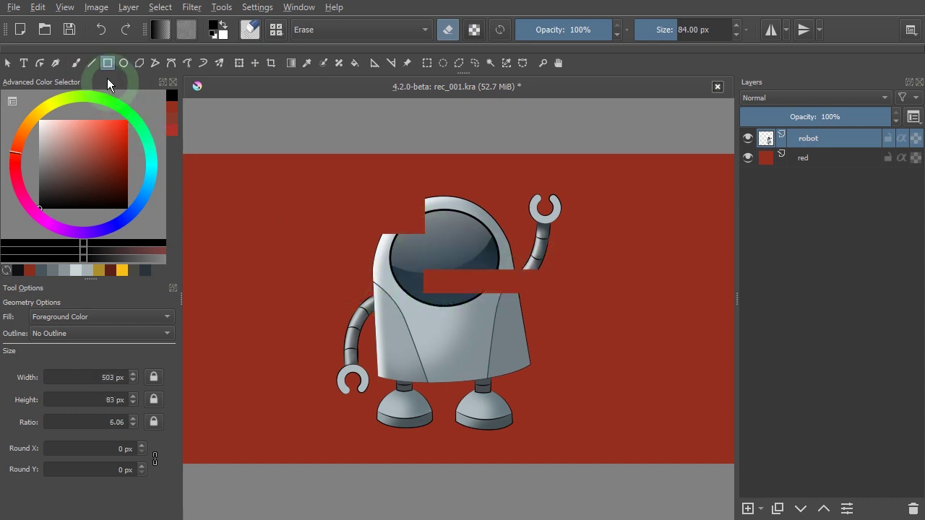
Erase a diagonal line band and an ellipse from the body, then undo all erased shapes
{"action": "left_click", "coordinate": [91, 63]}
{"action": "left_click_drag", "start_coordinate": [330, 215], "coordinate": [552, 312]}
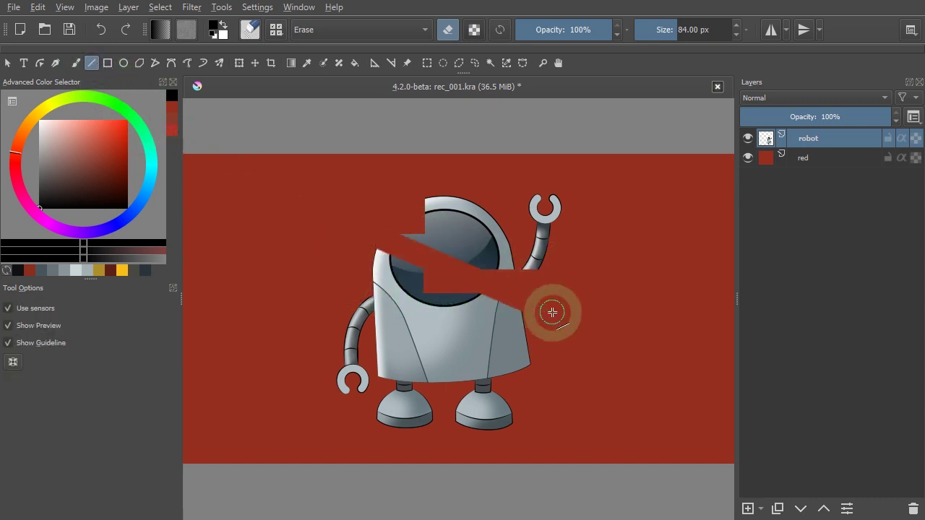
{"action": "left_click", "coordinate": [123, 64]}
{"action": "left_click_drag", "start_coordinate": [354, 278], "coordinate": [445, 356]}
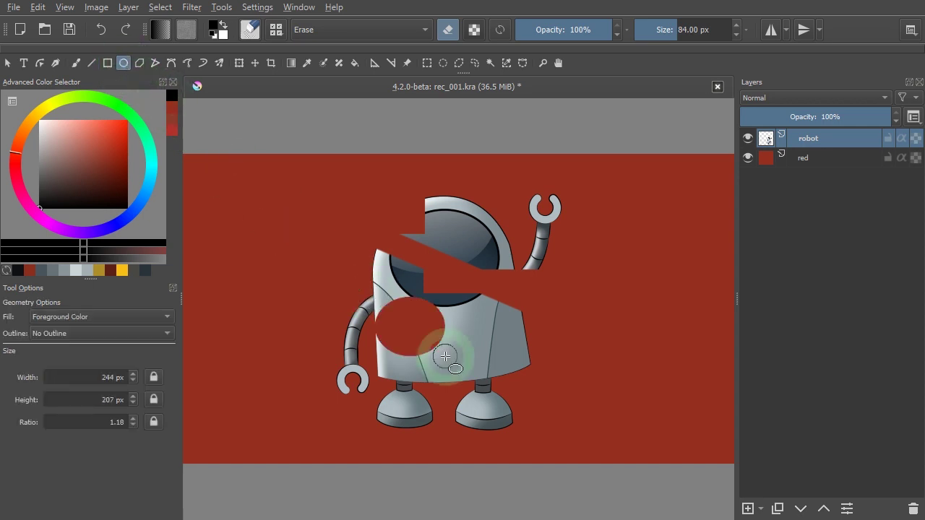
{"action": "key", "text": "ctrl+z"}
{"action": "key", "text": "ctrl+z"}
{"action": "key", "text": "ctrl+z"}
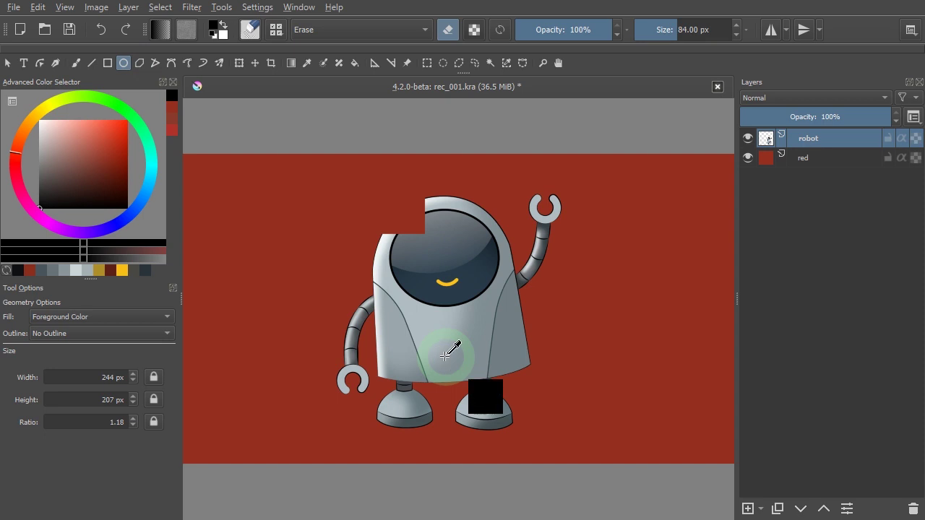
{"action": "key", "text": "ctrl+z"}
{"action": "key", "text": "ctrl+z"}
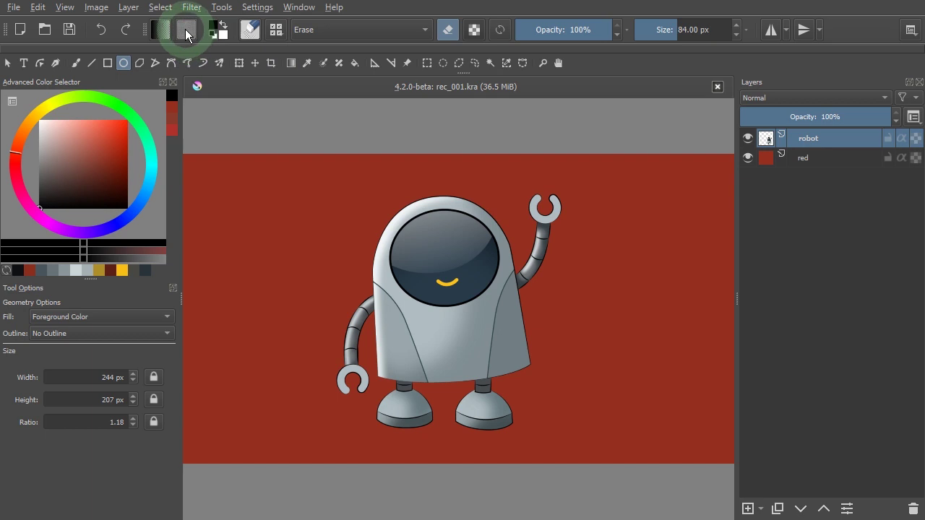
Fade out the robot's feet and raised claw with erasing linear gradients
{"action": "left_click", "coordinate": [291, 64]}
{"action": "left_click_drag", "start_coordinate": [420, 201], "coordinate": [431, 240]}
{"action": "left_click_drag", "start_coordinate": [446, 431], "coordinate": [454, 369]}
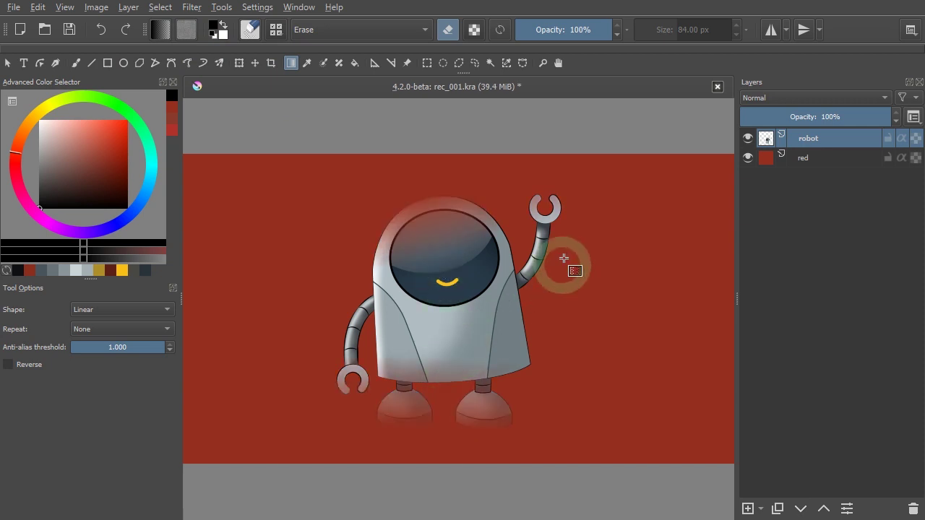
{"action": "left_click_drag", "start_coordinate": [570, 195], "coordinate": [521, 242]}
{"action": "left_click_drag", "start_coordinate": [510, 251], "coordinate": [510, 251]}
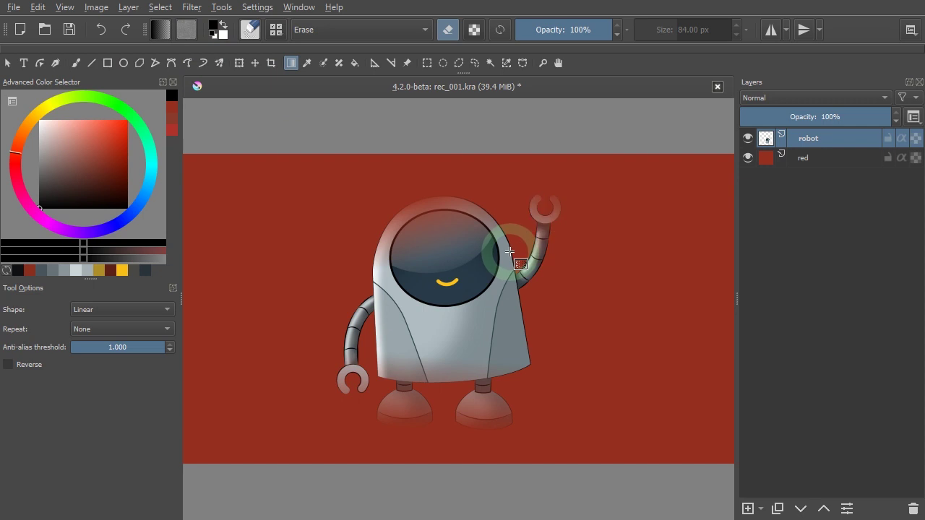
Fade the lower claw and more of the body, then undo the gradient fades
{"action": "left_click_drag", "start_coordinate": [331, 374], "coordinate": [407, 337]}
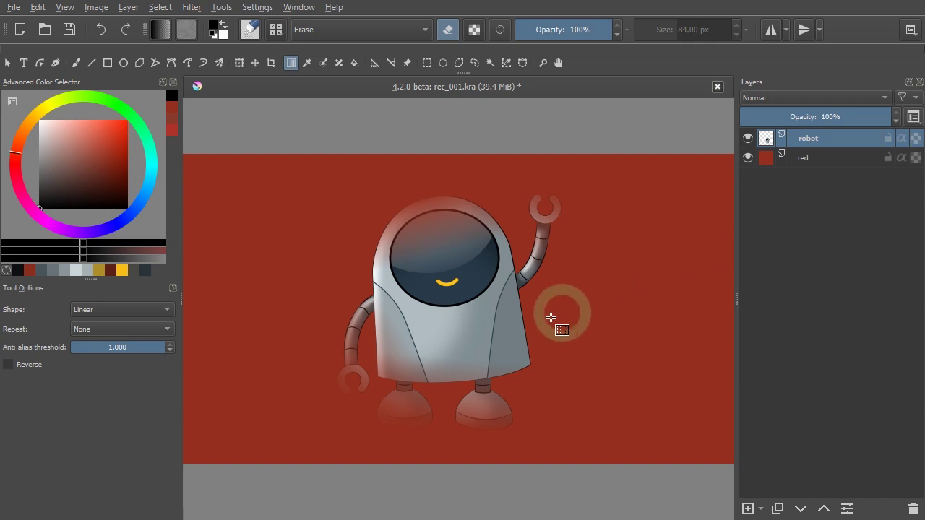
{"action": "left_click_drag", "start_coordinate": [481, 321], "coordinate": [400, 307]}
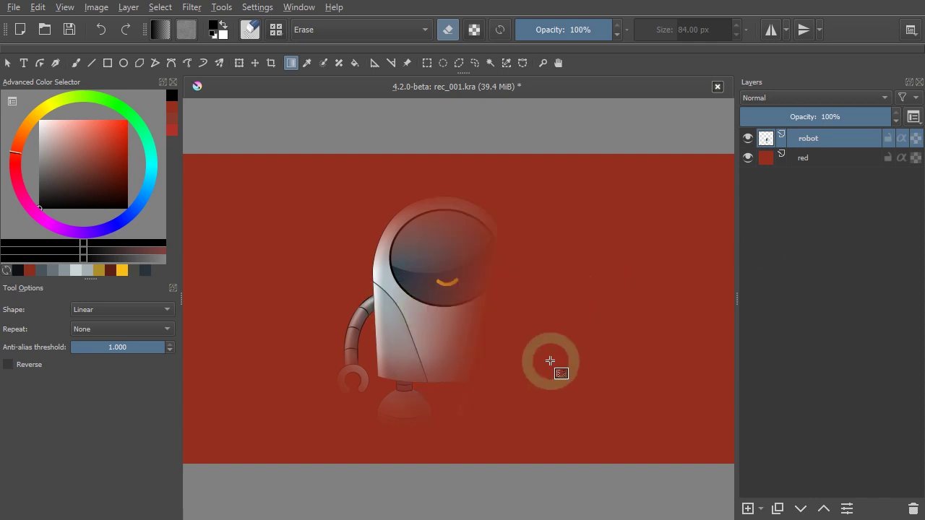
{"action": "key", "text": "ctrl+z"}
{"action": "key", "text": "ctrl+z"}
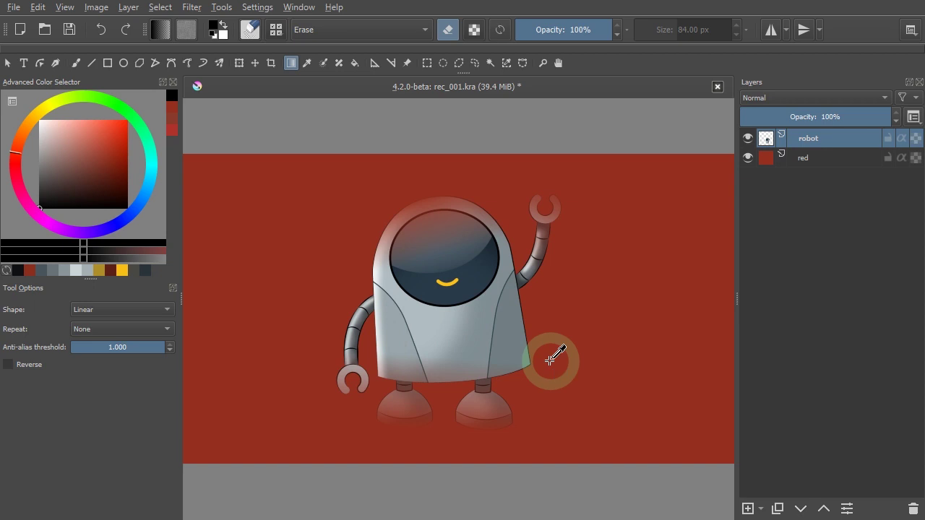
{"action": "key", "text": "ctrl+z"}
{"action": "key", "text": "ctrl+z"}
{"action": "key", "text": "ctrl+z"}
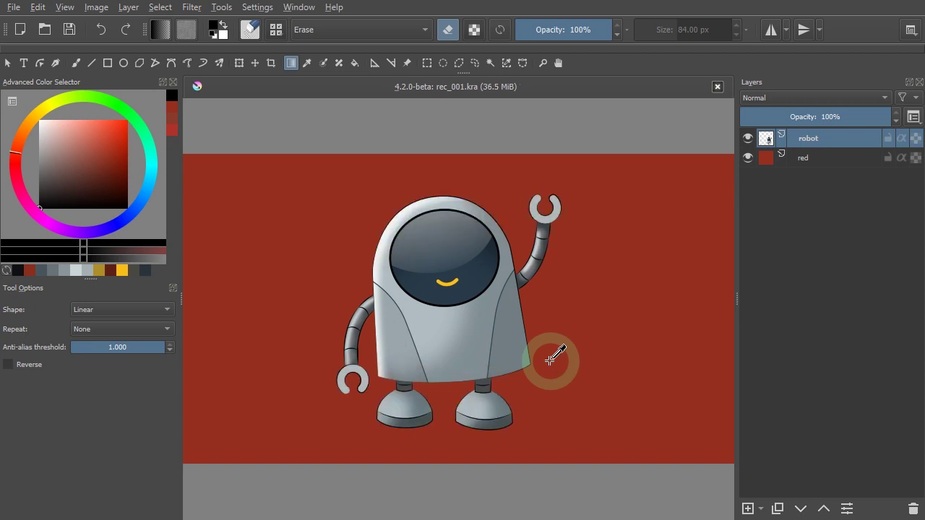
Choose the Squares04 pattern
{"action": "left_click", "coordinate": [190, 30]}
{"action": "left_click_drag", "start_coordinate": [253, 121], "coordinate": [258, 206]}
{"action": "left_click", "coordinate": [235, 206]}
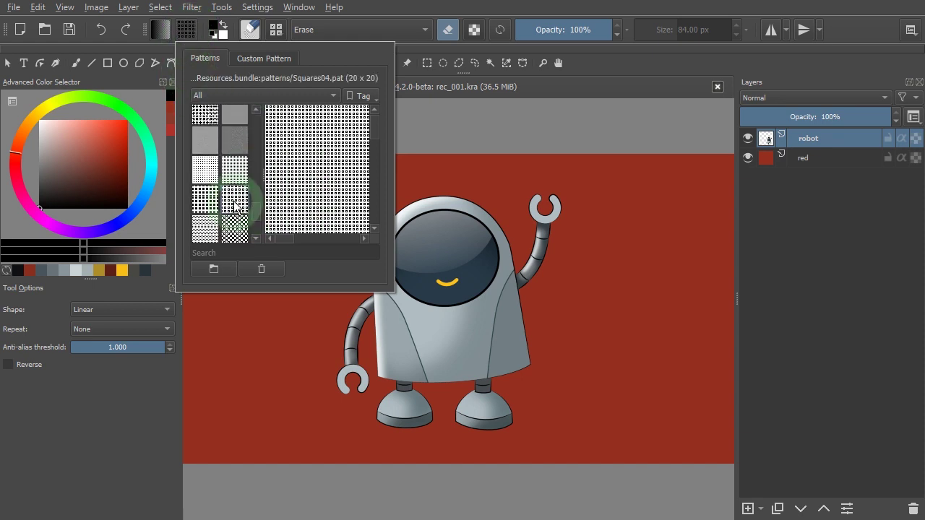
Select a rectangle around the robot's body and fill it with the pattern to erase it
{"action": "left_click", "coordinate": [427, 63]}
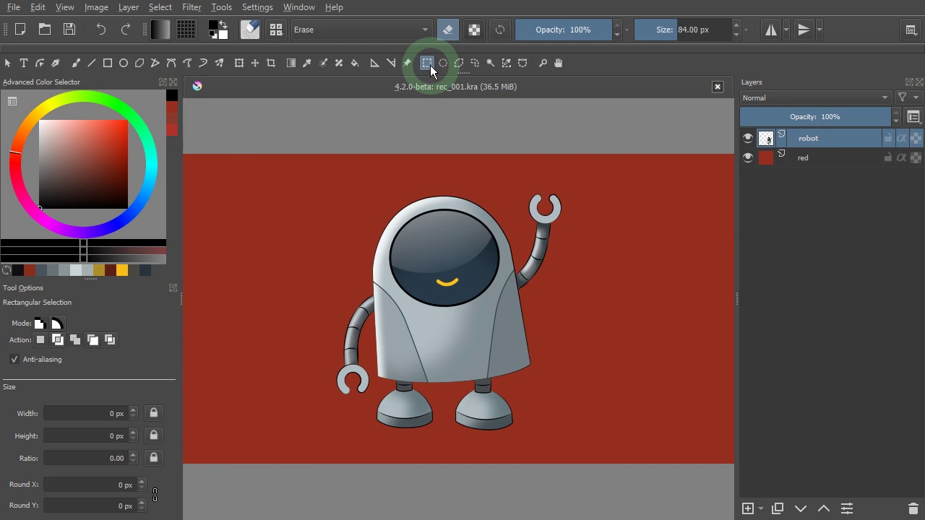
{"action": "left_click_drag", "start_coordinate": [331, 242], "coordinate": [521, 402]}
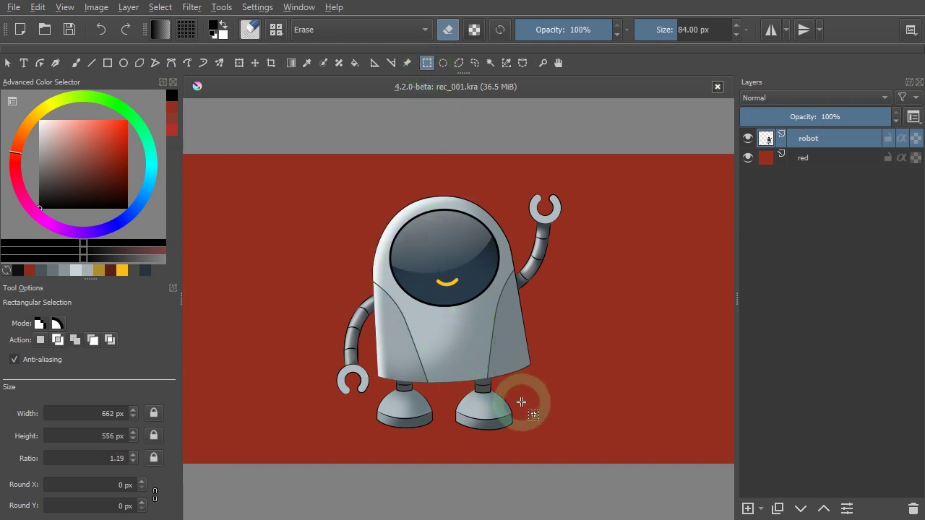
{"action": "left_click", "coordinate": [38, 8]}
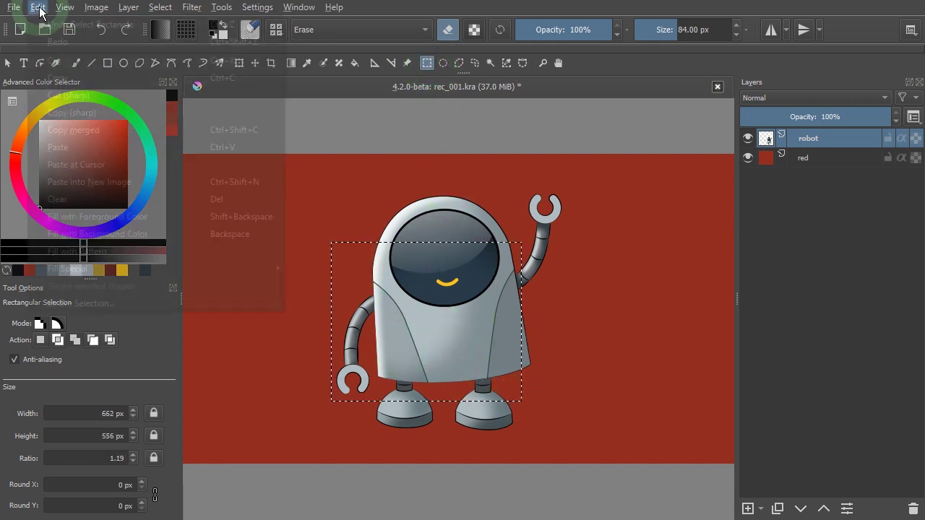
{"action": "left_click", "coordinate": [93, 252]}
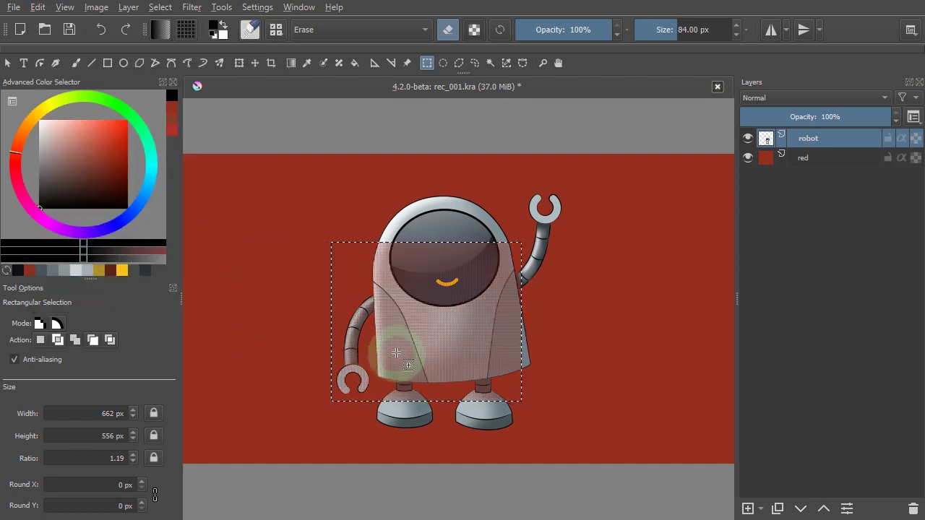
{"action": "scroll", "coordinate": [397, 353], "scroll_direction": "up", "scroll_amount": 1}
{"action": "scroll", "coordinate": [396, 353], "scroll_direction": "up", "scroll_amount": 2}
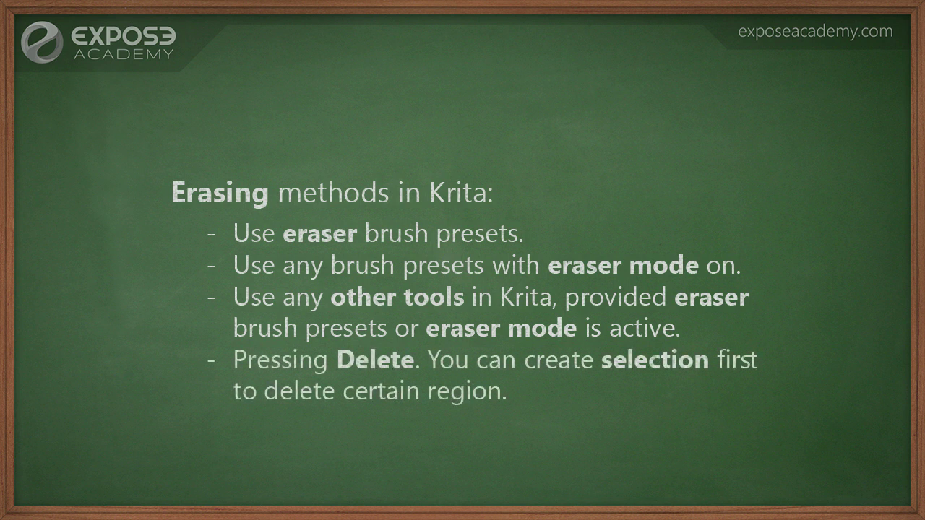
Outline the robot's head freehand, delete it, undo the deletion and deselect
{"action": "left_click", "coordinate": [475, 63]}
{"action": "mouse_move", "coordinate": [486, 174]}
{"action": "left_mouse_down"}
{"action": "mouse_move", "coordinate": [432, 240]}
{"action": "mouse_move", "coordinate": [505, 190]}
{"action": "left_mouse_up"}
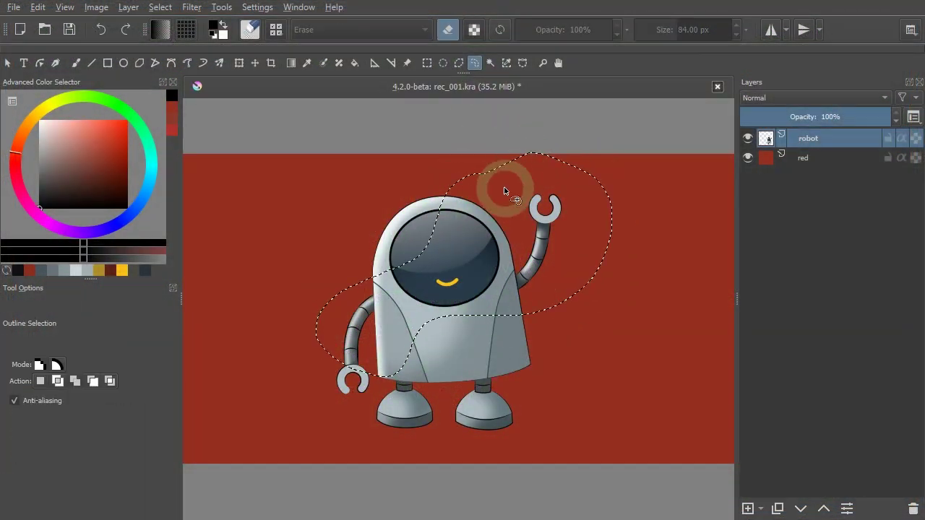
{"action": "key", "text": "Delete"}
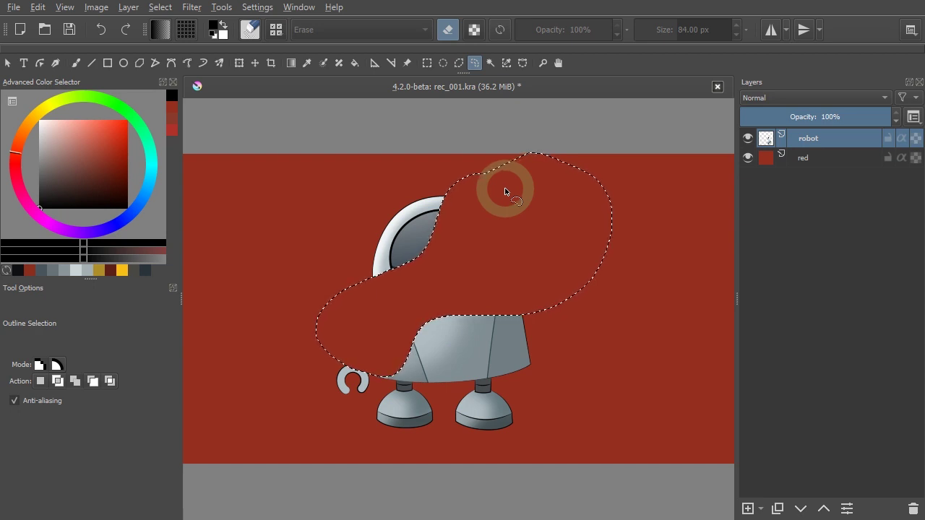
{"action": "key", "text": "ctrl+z"}
{"action": "key", "text": "ctrl+shift+a"}
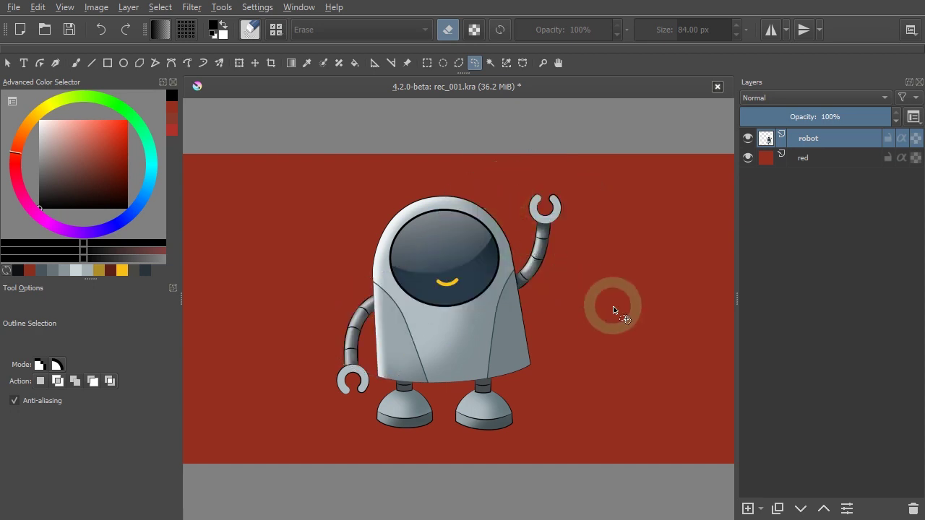